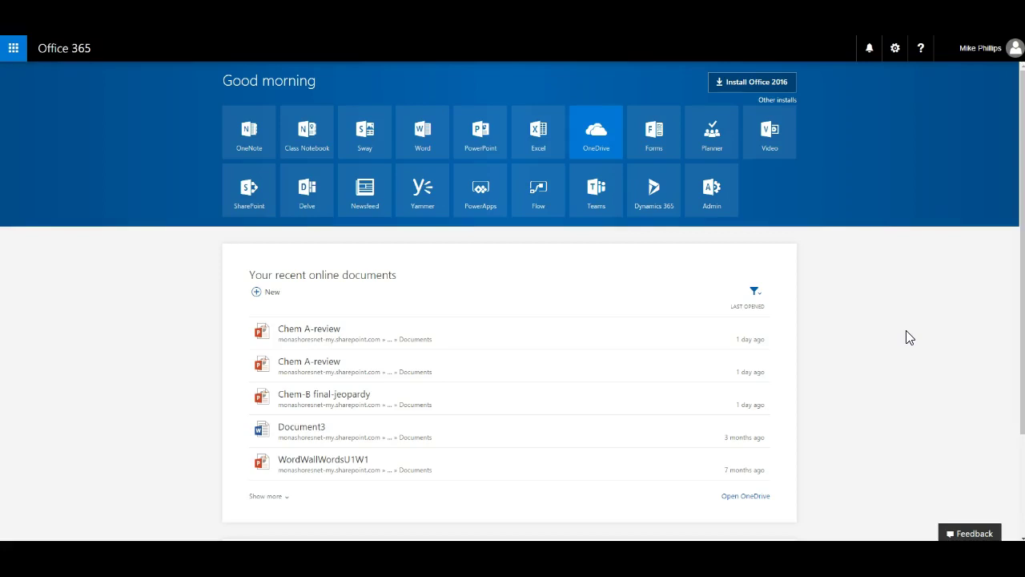
# - Go to OneDrive's Files list, with its documents, presentations and Attachments folder
pyautogui.moveTo(905, 349); pyautogui.dragTo(906, 373)
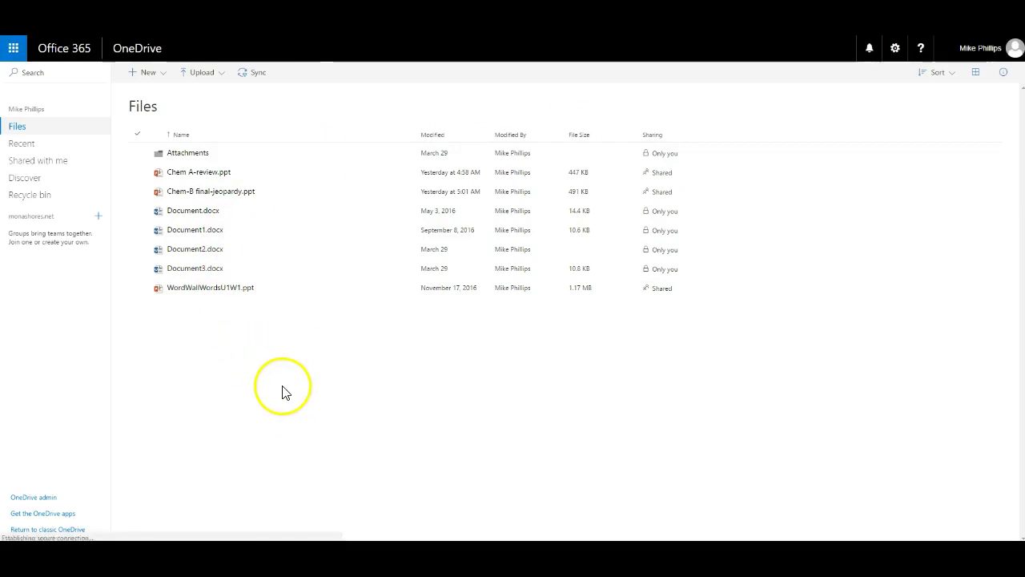
# - Upload 'Digital Design Syllabus' from Google Drive > z-Old Content > Digital Design > Course Info
pyautogui.click(199, 81)
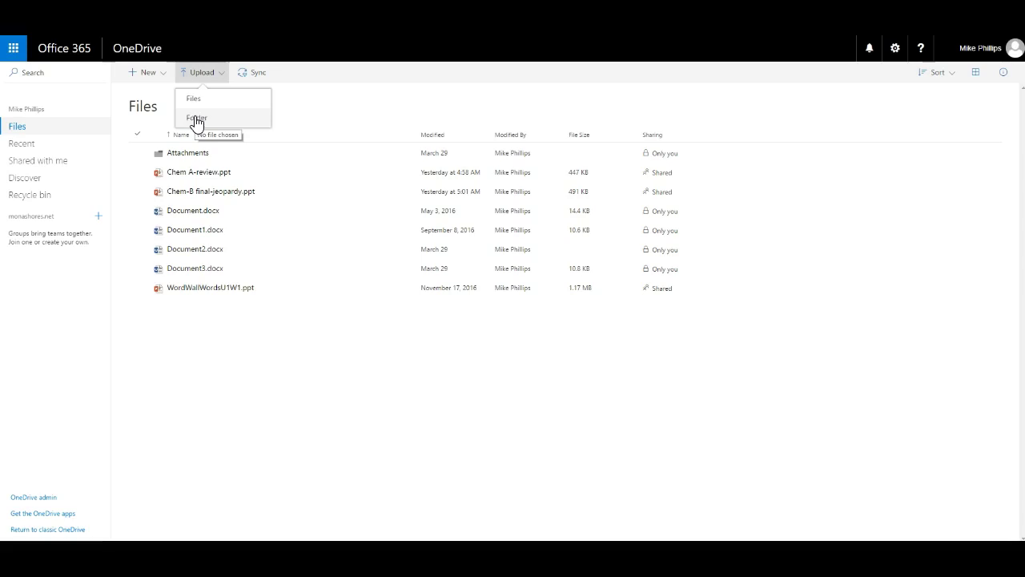
pyautogui.click(197, 122)
pyautogui.click(199, 100)
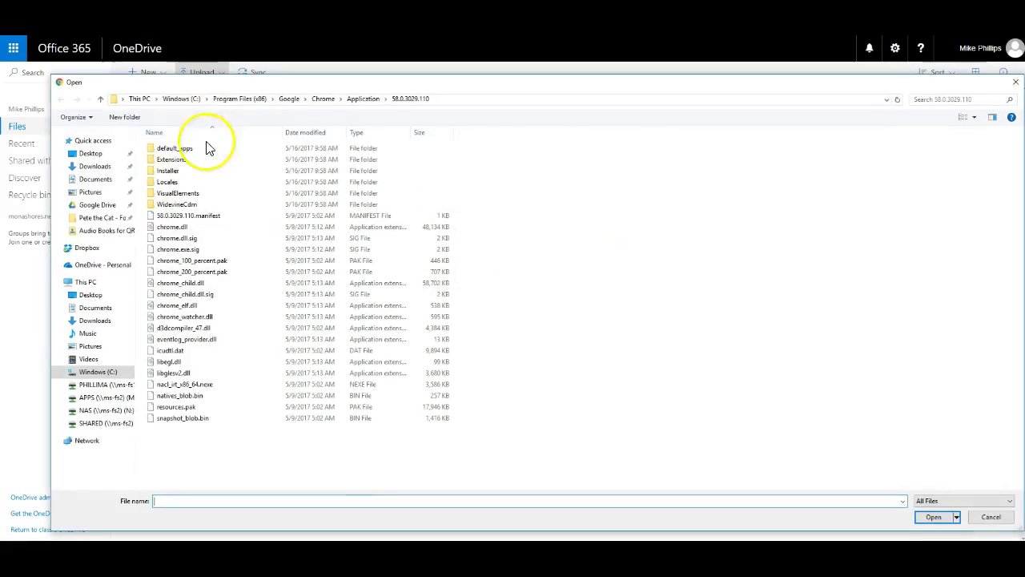
pyautogui.click(95, 206)
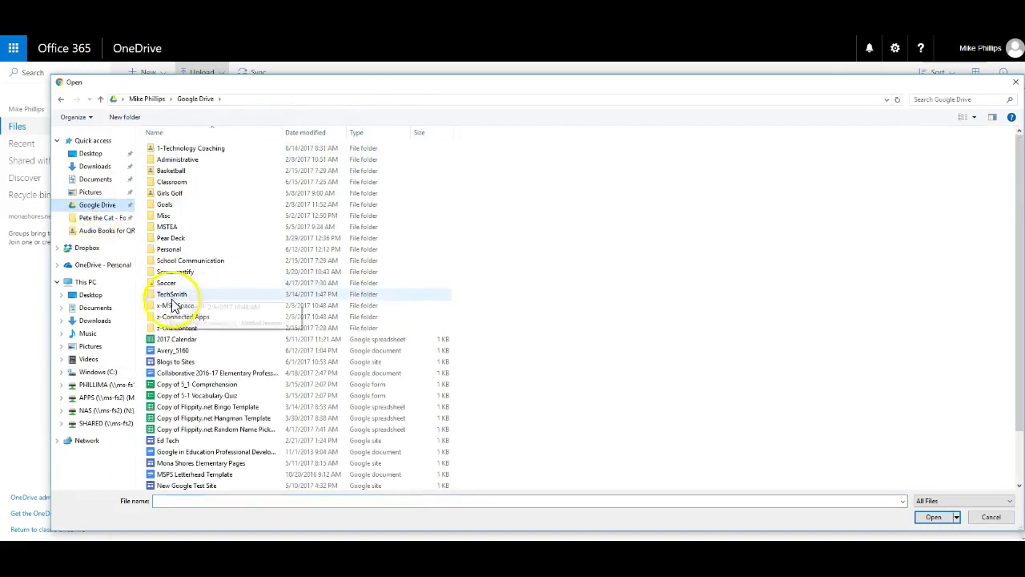
pyautogui.doubleClick(181, 327)
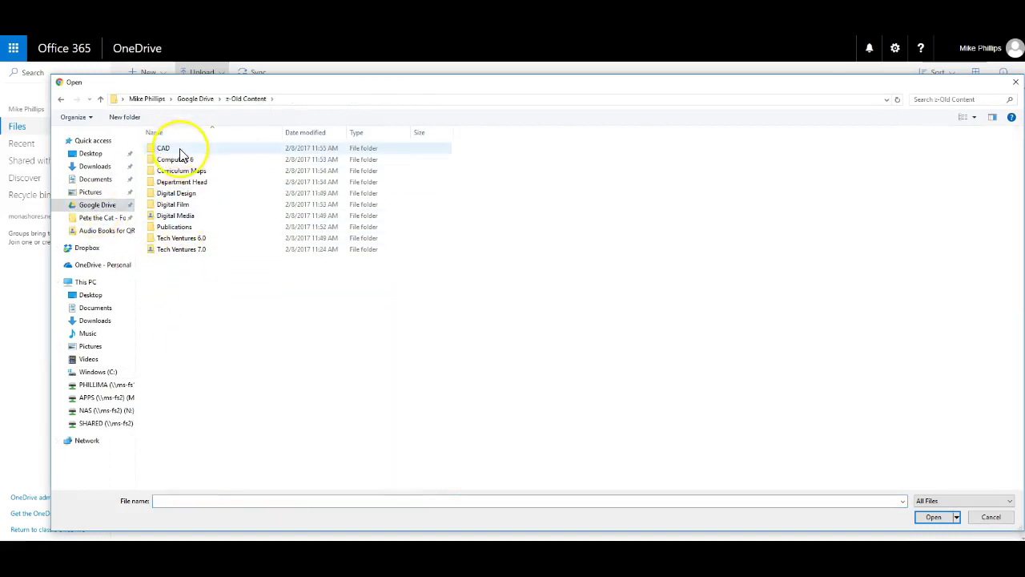
pyautogui.click(186, 204)
pyautogui.doubleClick(183, 193)
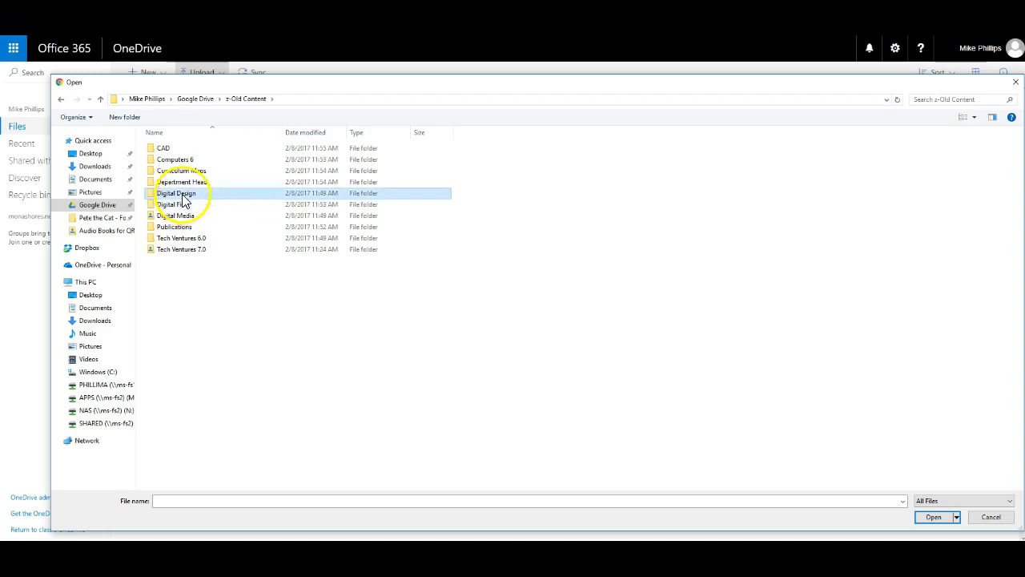
pyautogui.doubleClick(181, 148)
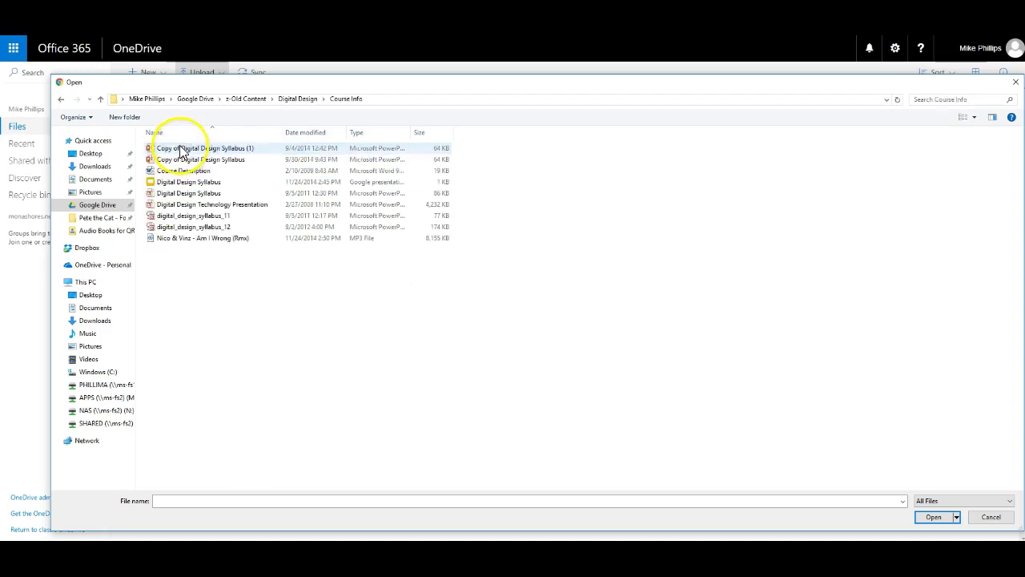
pyautogui.click(183, 195)
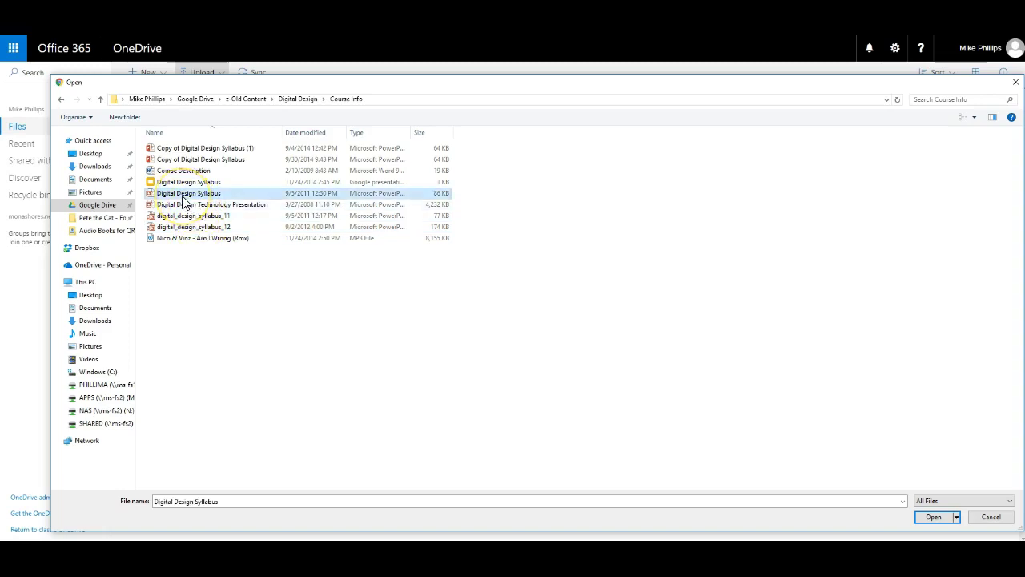
pyautogui.click(934, 517)
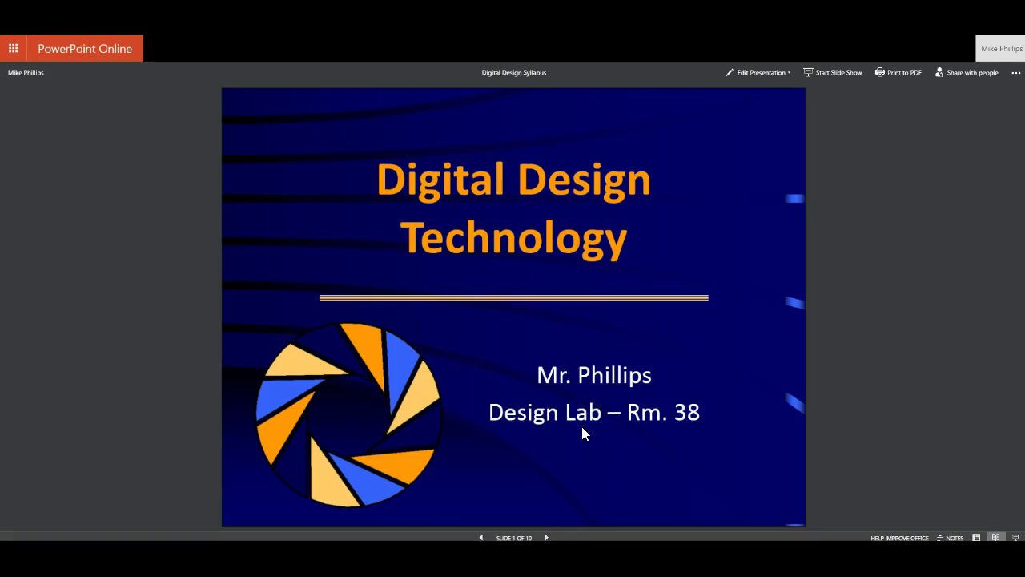
# - Page forward through the syllabus slides to Rules, then back to the start
pyautogui.click(547, 537)
pyautogui.click(546, 538)
pyautogui.click(547, 537)
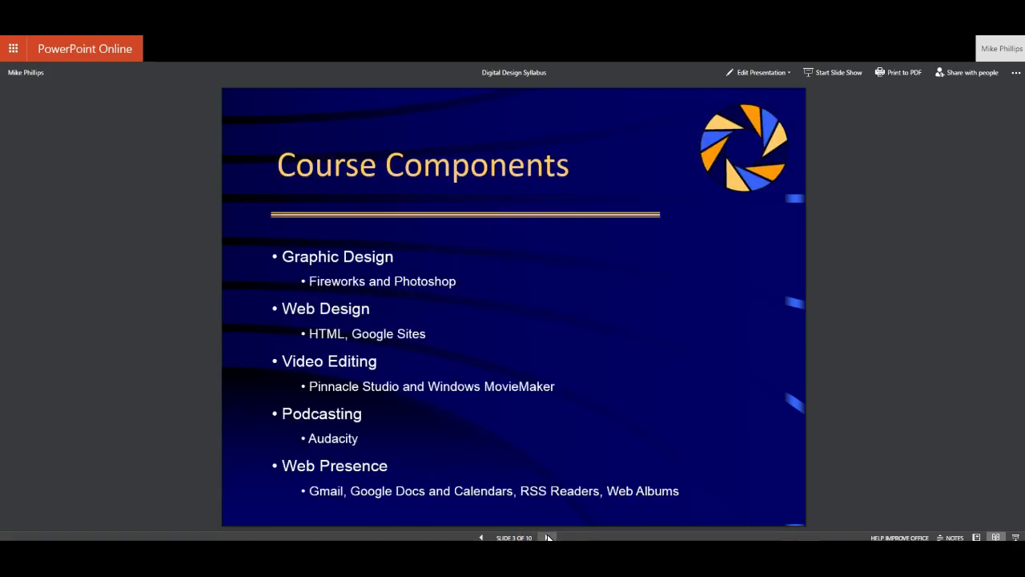
pyautogui.click(547, 537)
pyautogui.click(481, 538)
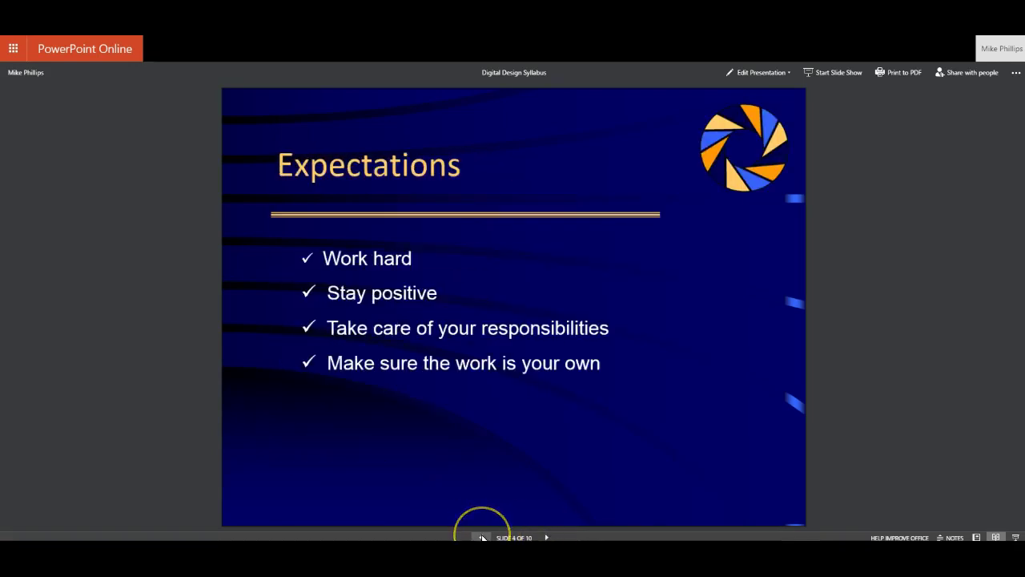
pyautogui.click(482, 538)
pyautogui.click(482, 537)
pyautogui.click(481, 538)
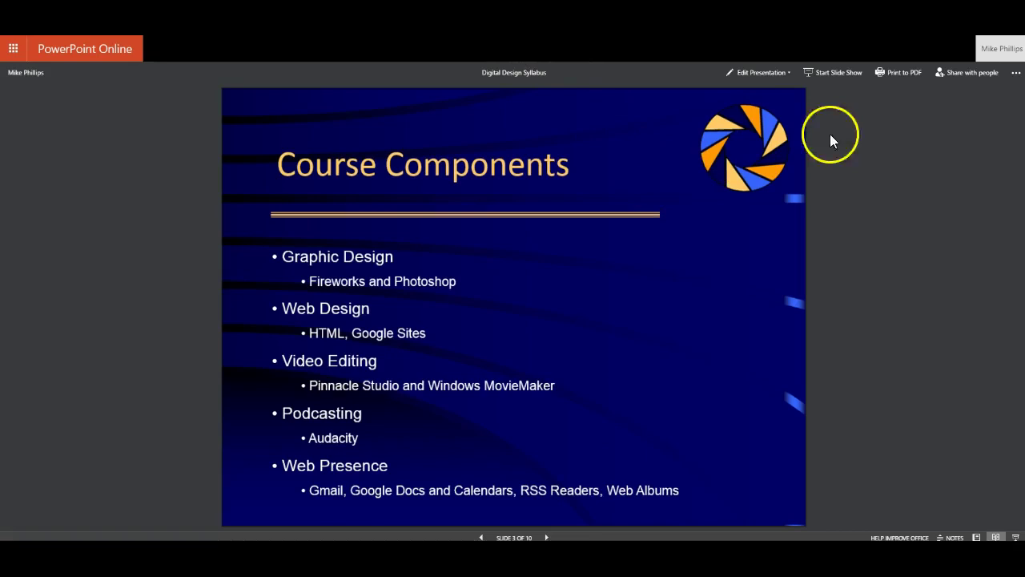
# - Create a view-only guest link with no sign-in required and expiration set to Never
pyautogui.click(956, 73)
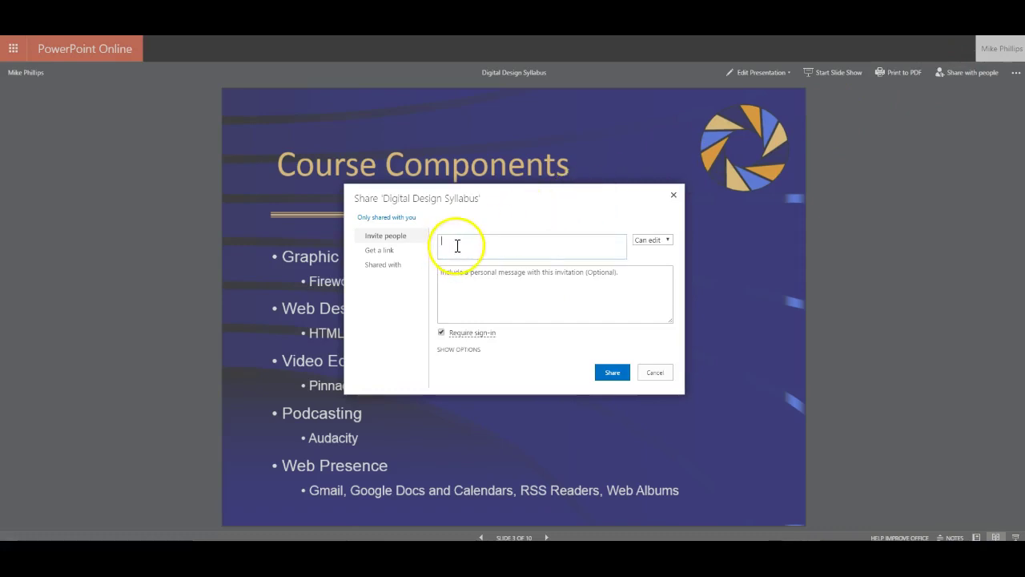
pyautogui.click(385, 257)
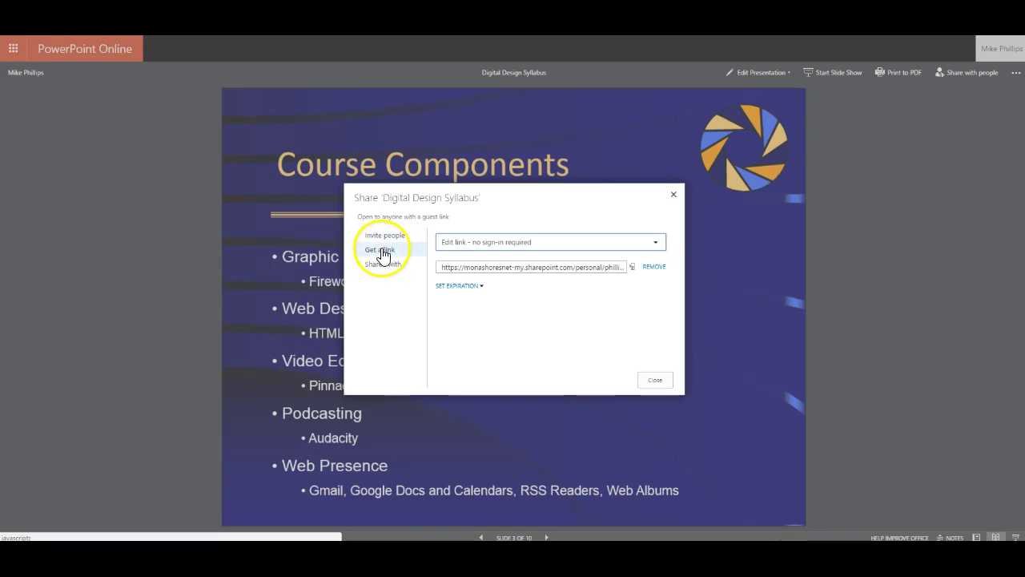
pyautogui.click(657, 244)
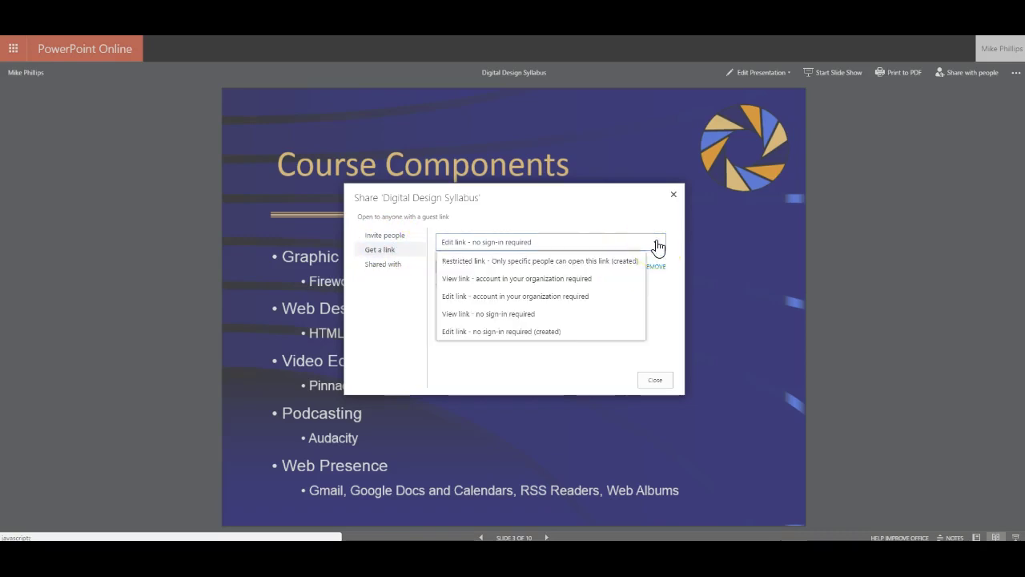
pyautogui.click(461, 319)
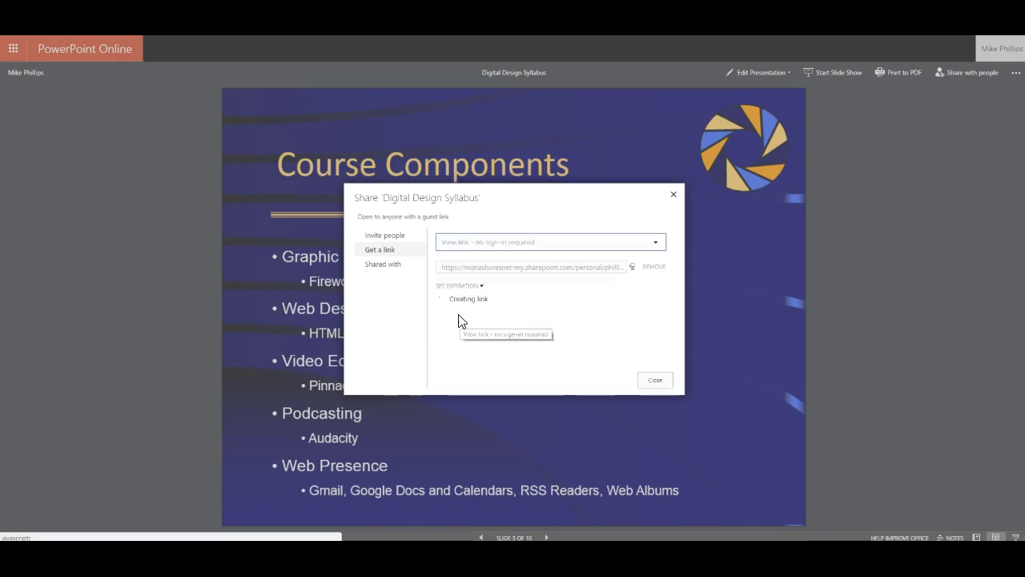
pyautogui.click(466, 286)
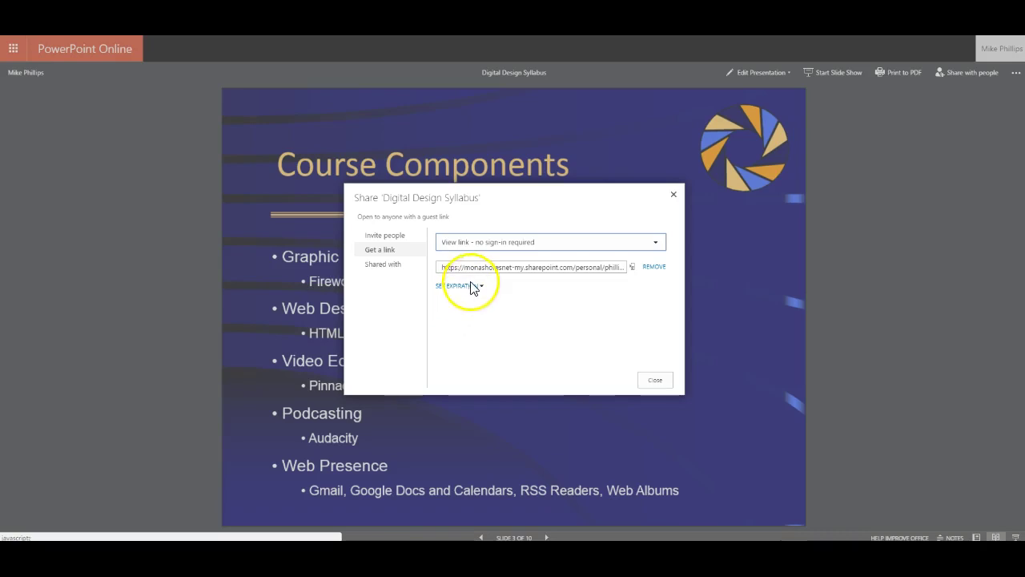
pyautogui.click(466, 304)
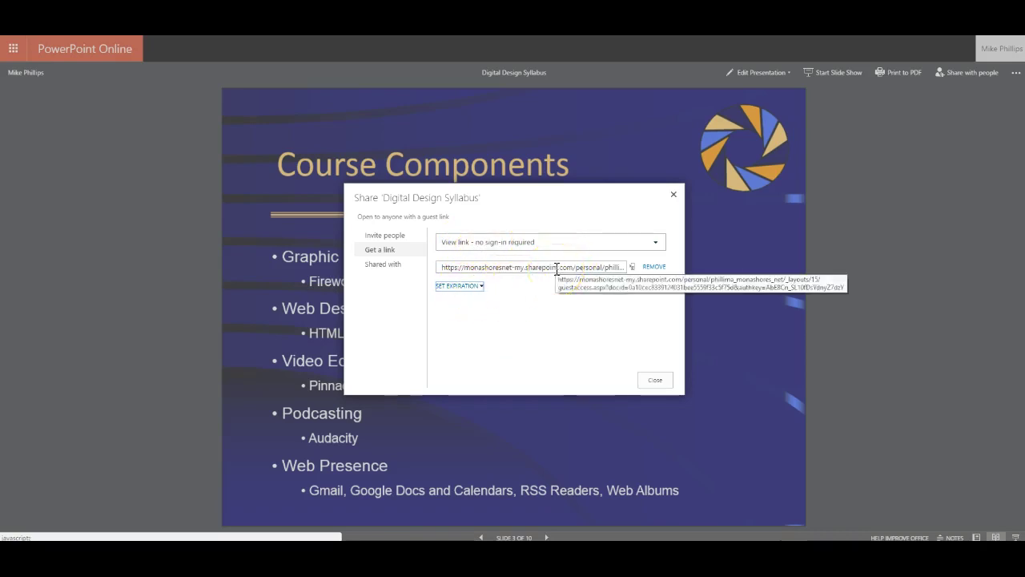
# - Copy the generated guest link URL
pyautogui.click(557, 270)
pyautogui.rightClick(556, 271)
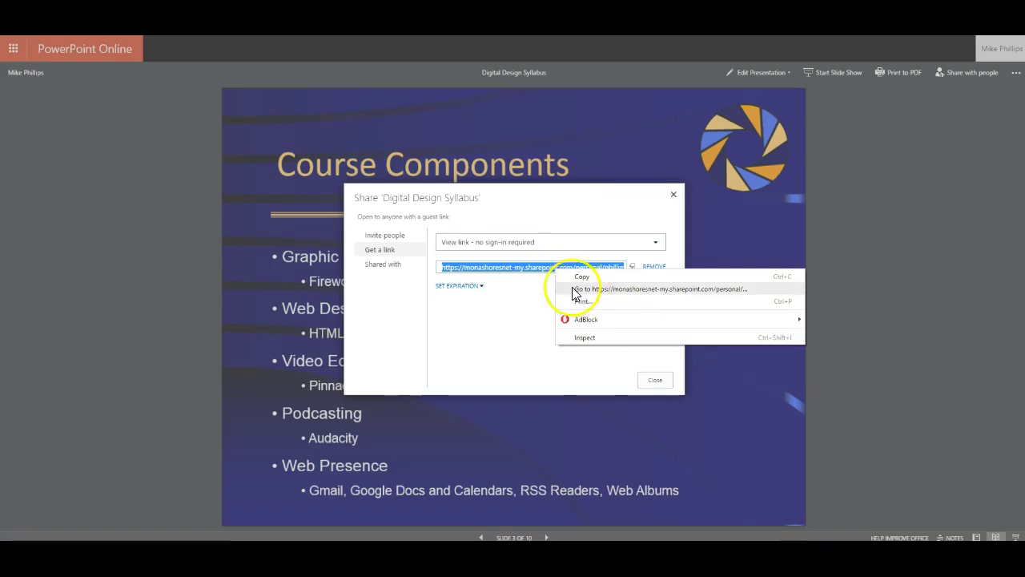
pyautogui.click(592, 280)
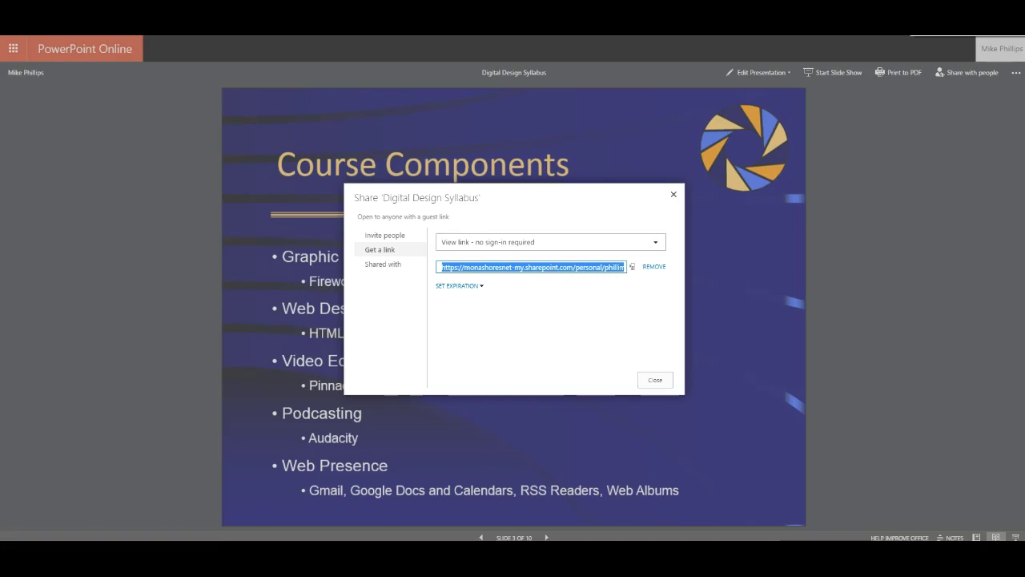
pyautogui.hotkey('alt', 'f')
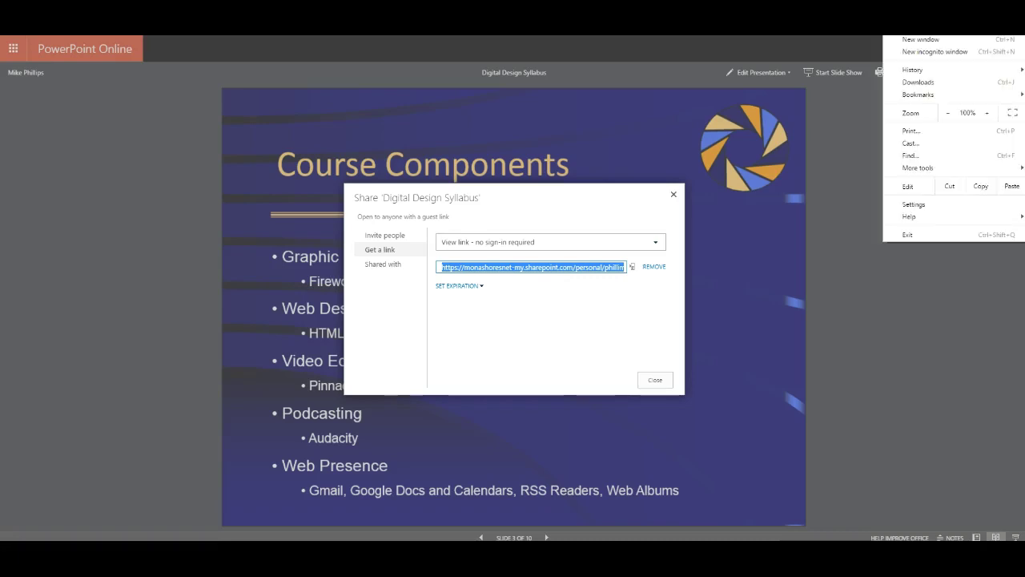
pyautogui.click(934, 53)
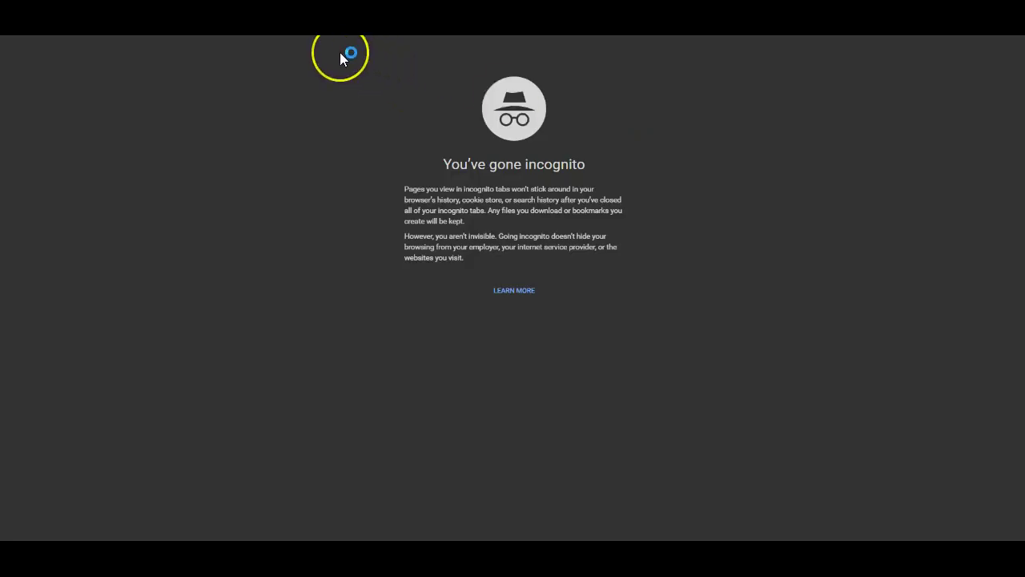
pyautogui.hotkey('ctrl', 'v')
pyautogui.press('Return')
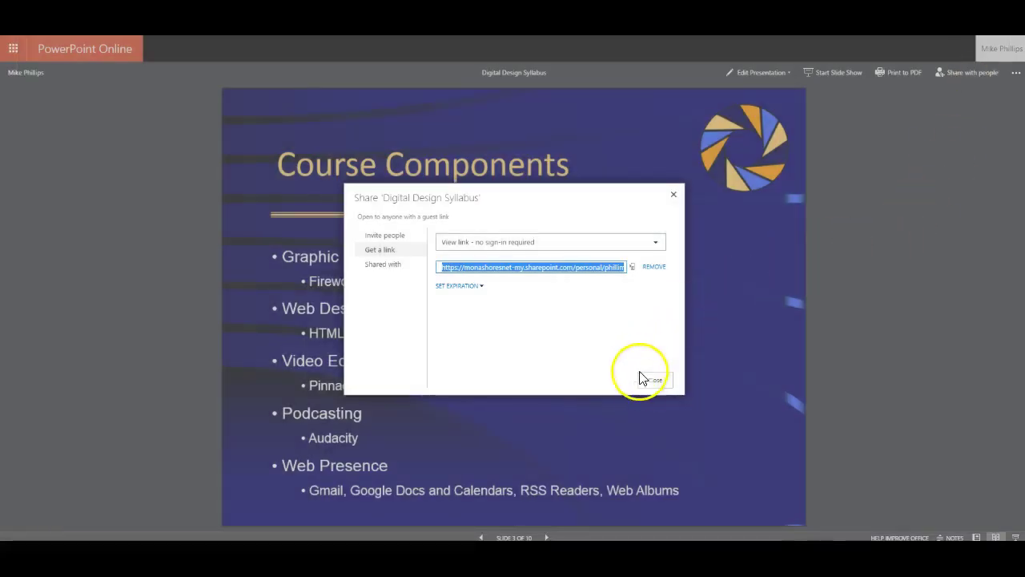
# - Close the Share dialog, leaving slide 3, Course Components, in view
pyautogui.click(652, 381)
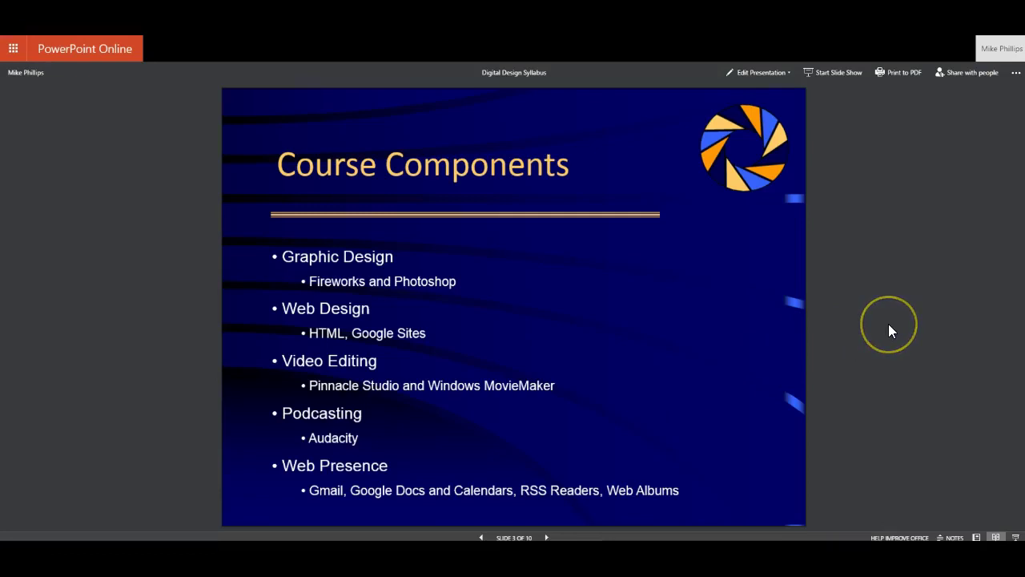